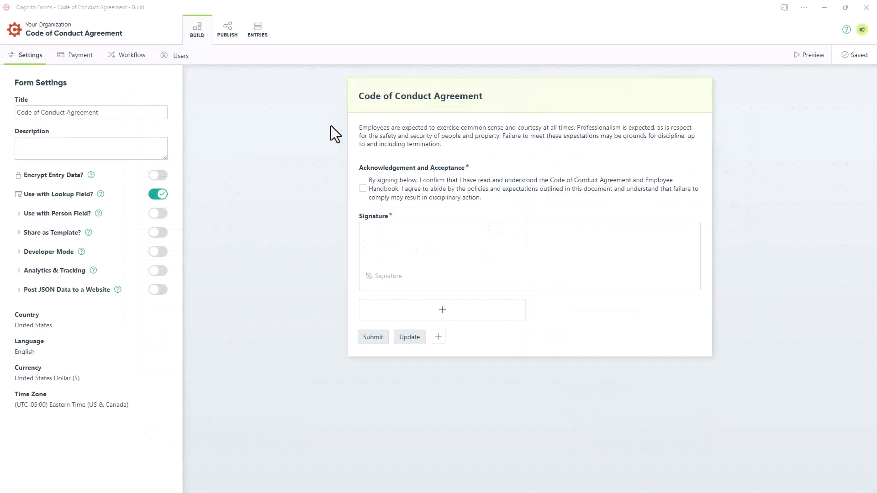
Step: Insert a Person field labelled 'Employee' above the agreement text, looking up people from Employee List
left_click(412, 131)
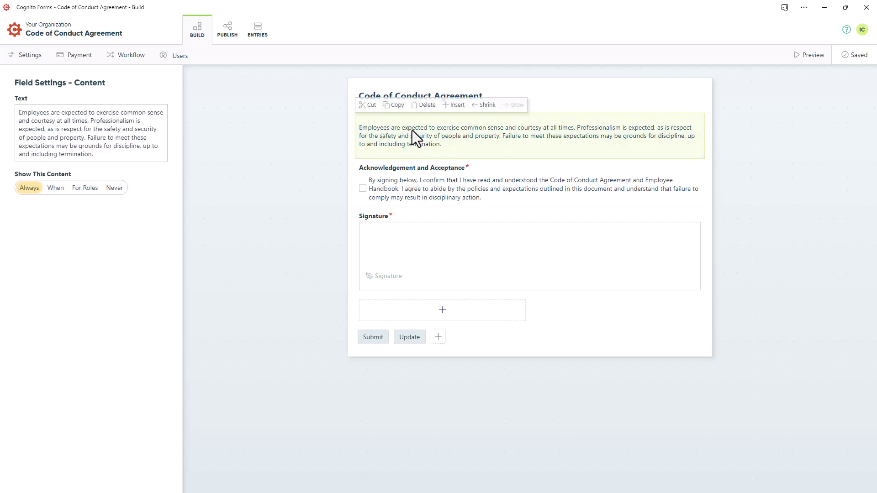
left_click(454, 108)
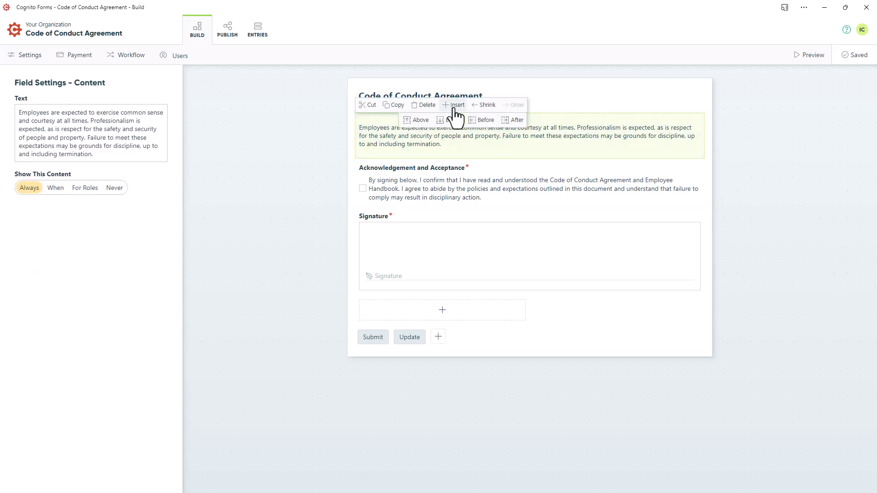
left_click(416, 120)
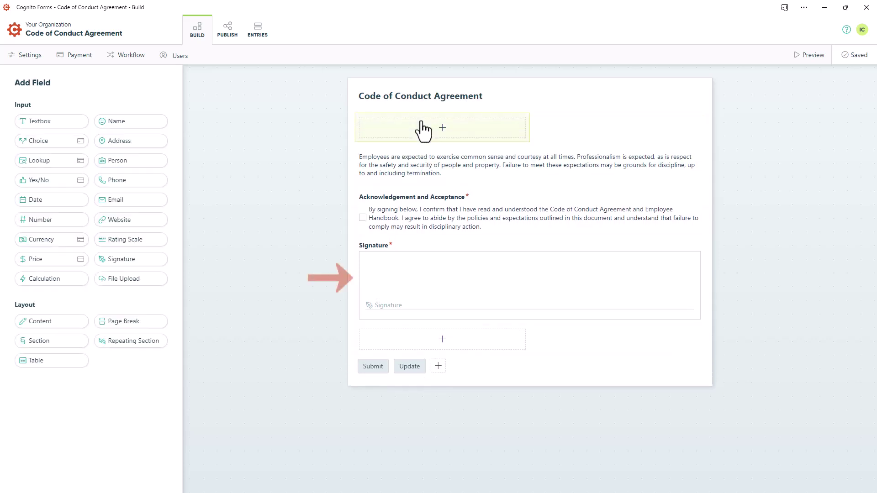
left_click(134, 162)
type("Employee")
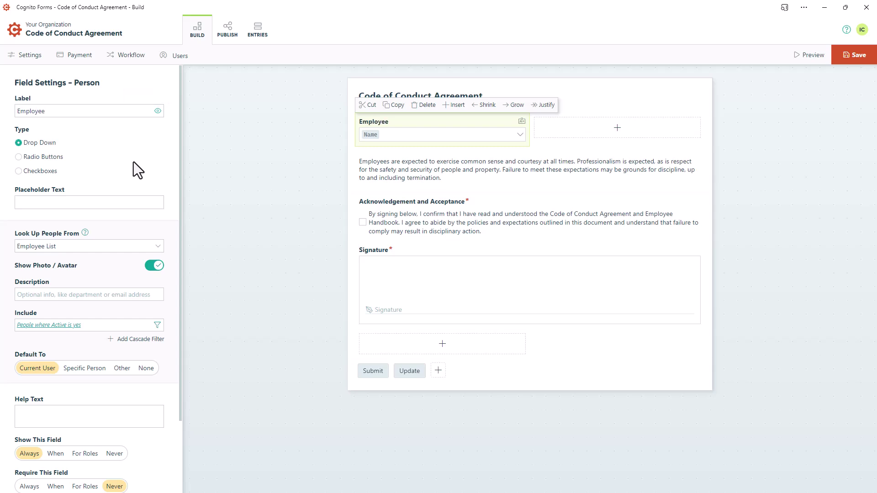
left_click(158, 248)
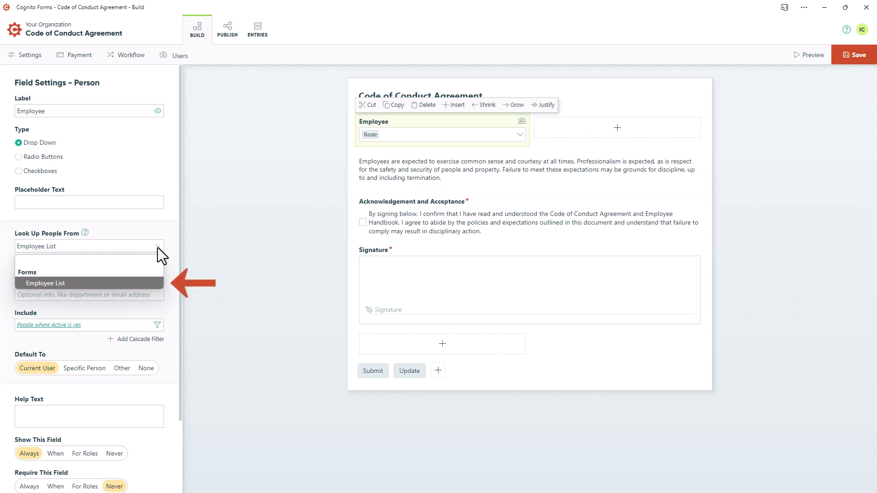
left_click(157, 248)
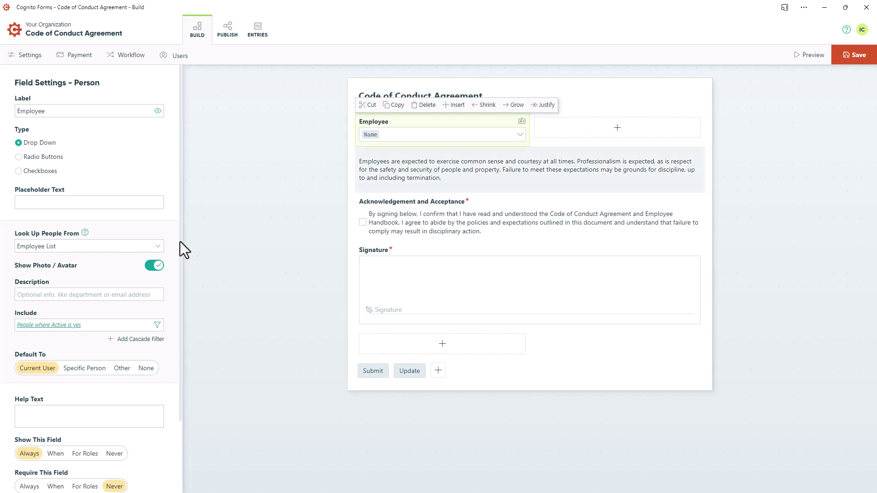
Step: Add an Email field beside Employee with default value =Employee.WorkEmail
left_click(602, 127)
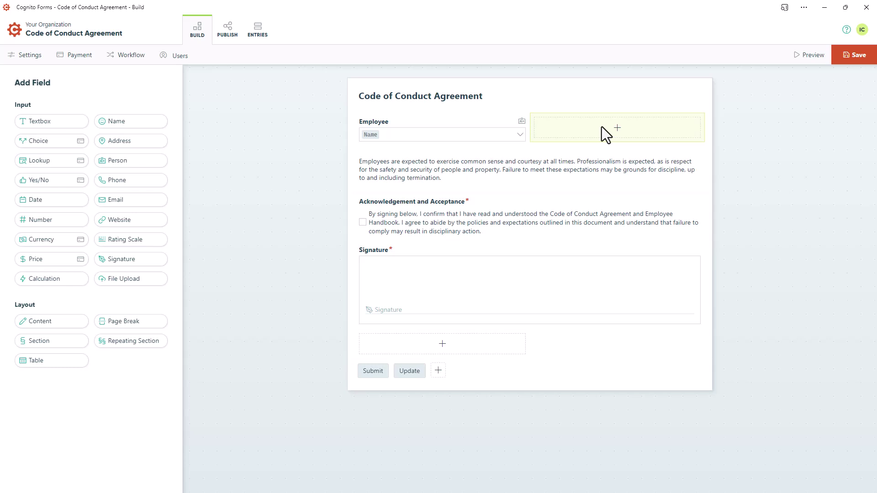
left_click(146, 201)
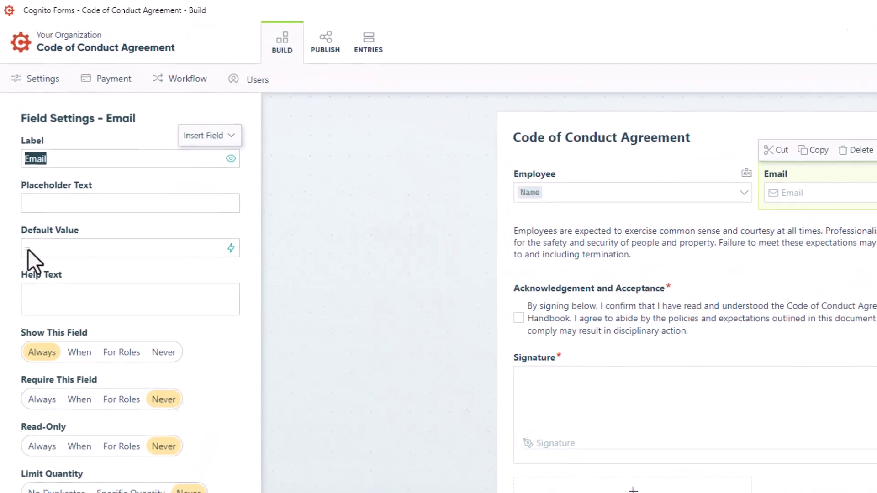
left_click(29, 249)
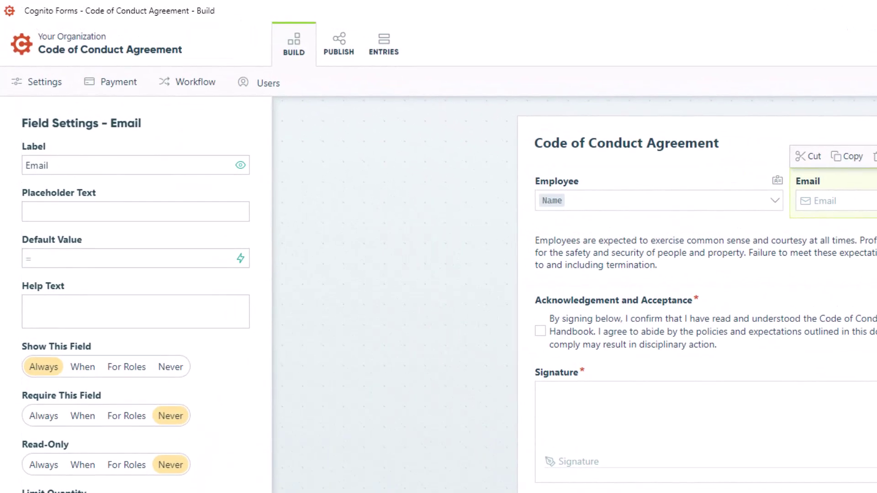
type("=")
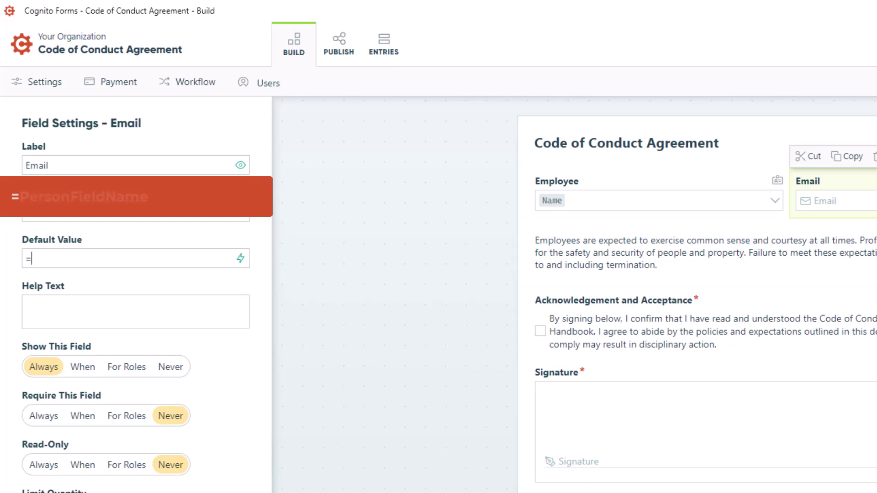
type("Emp")
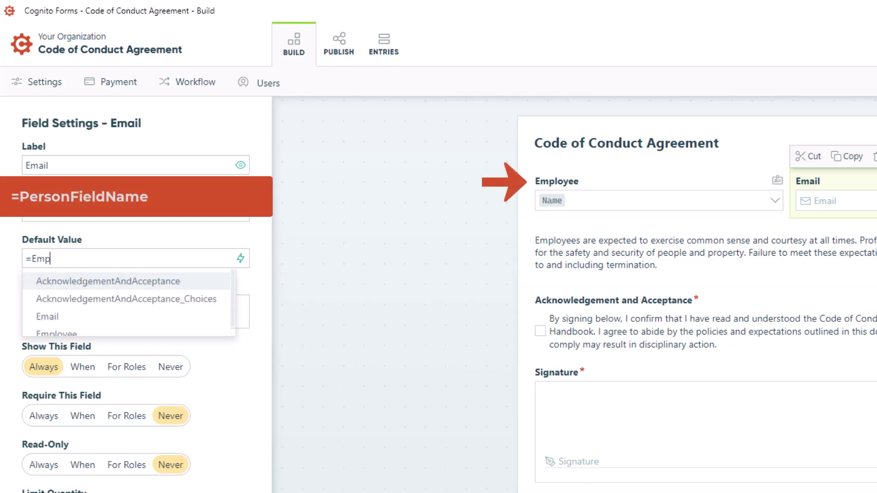
type("loyee")
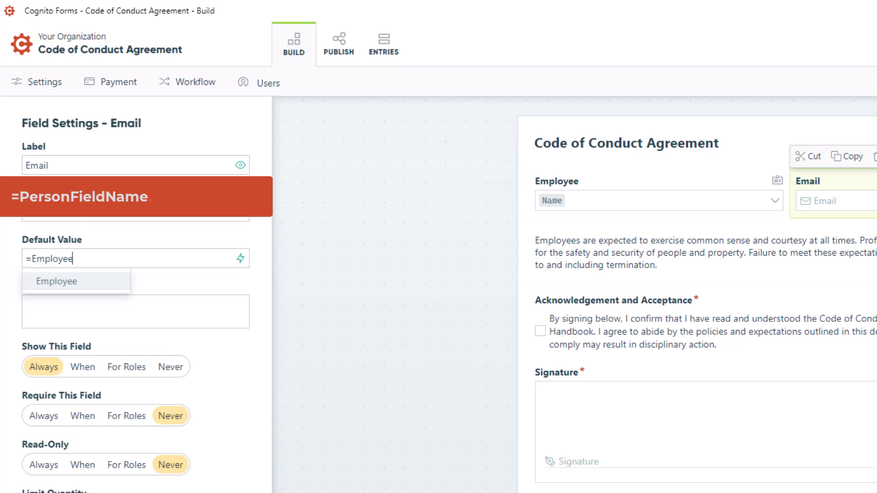
type(".")
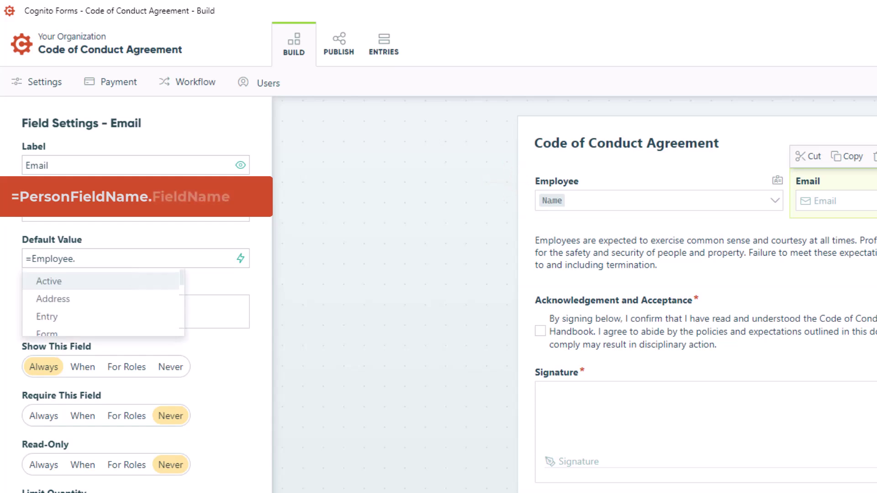
type("Work")
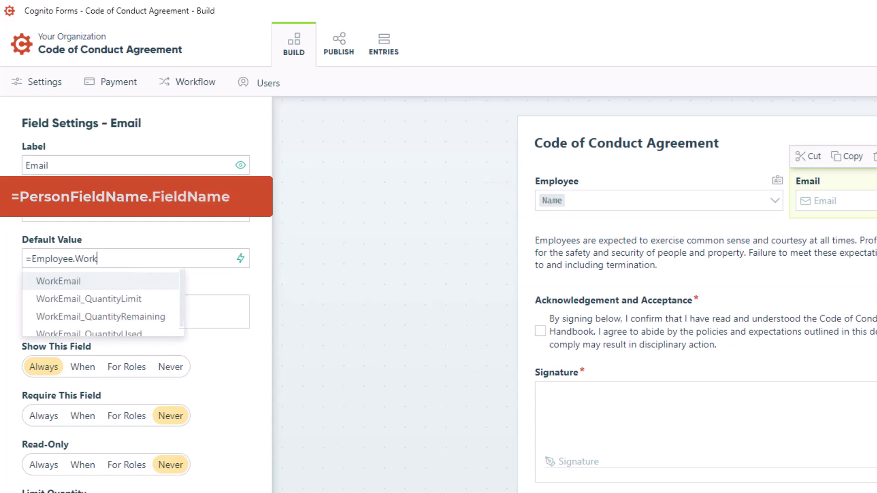
type("Email")
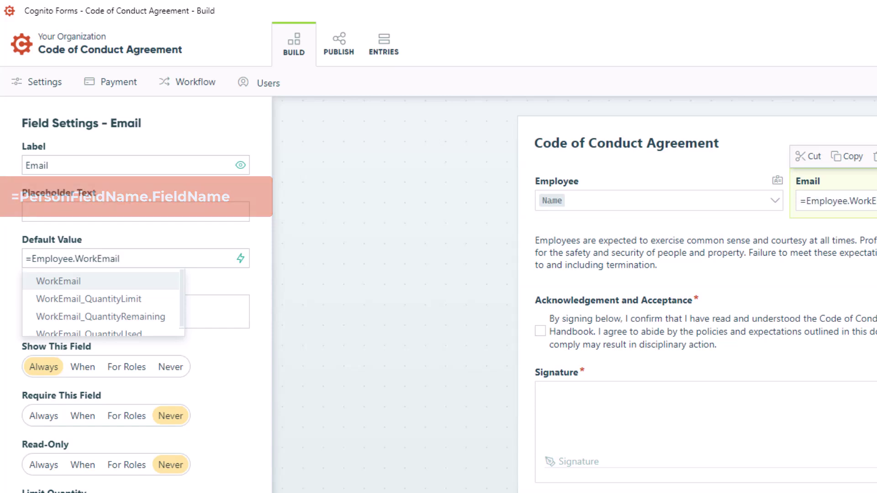
key("Escape")
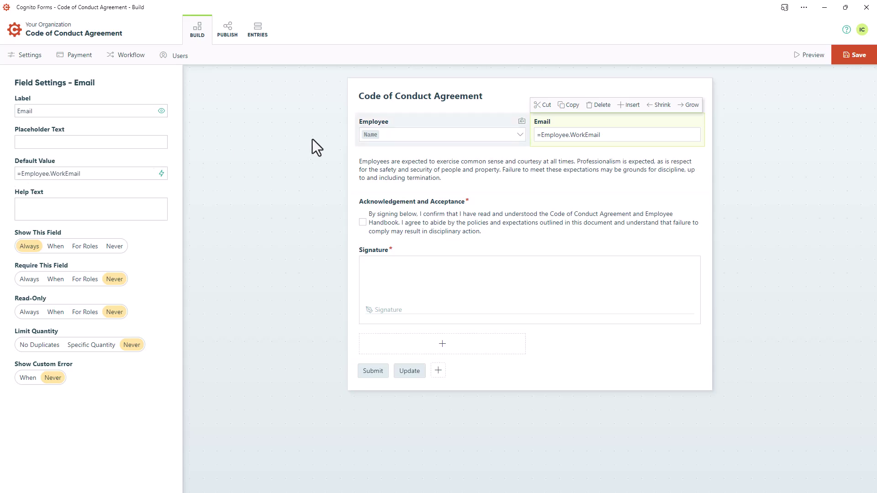
Step: Delete the Email field so Employee spans the row, then go to Workflow settings
left_click(599, 105)
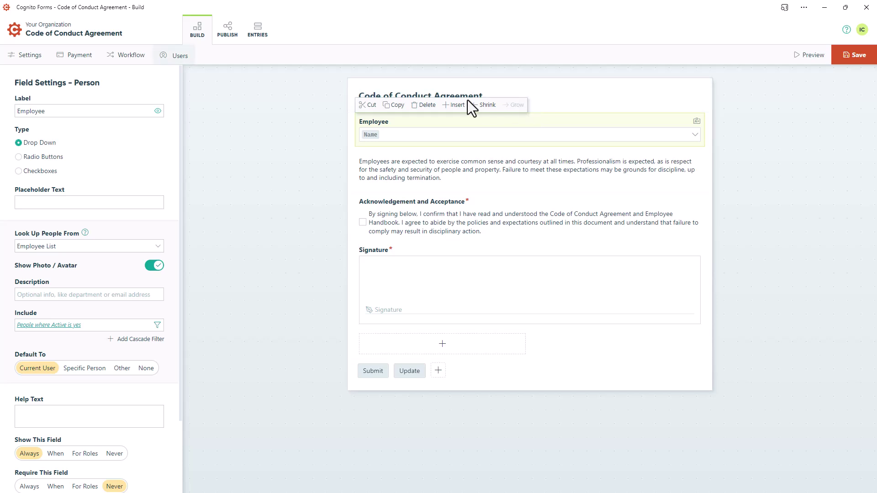
left_click(132, 56)
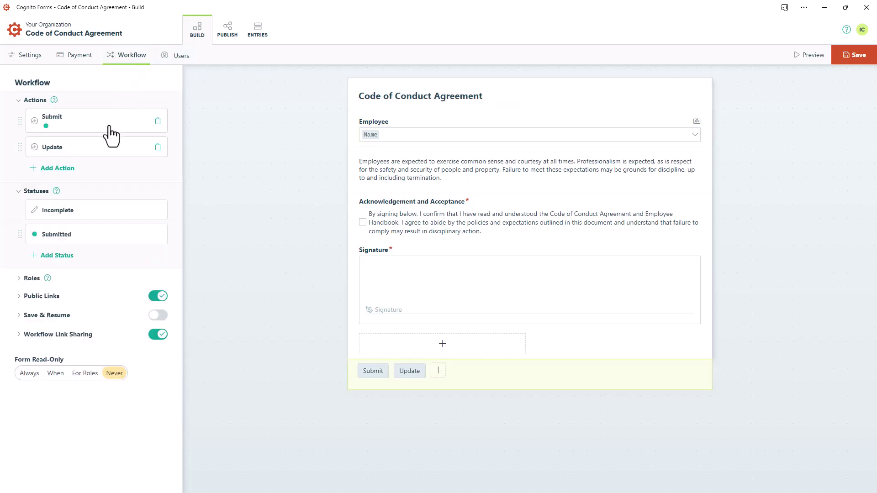
Step: Rename the Submitted status to 'Assigned to Employee'
left_click(72, 239)
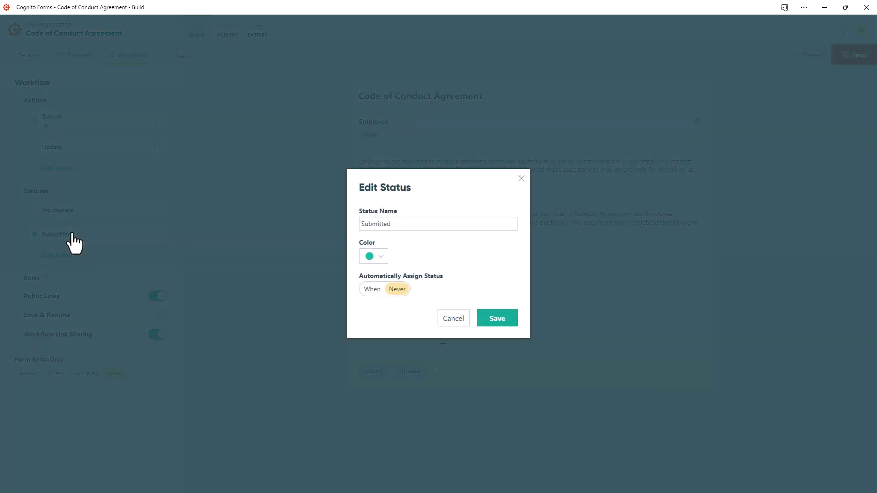
key("ctrl+a")
type("Assigned to Employee")
left_click(496, 321)
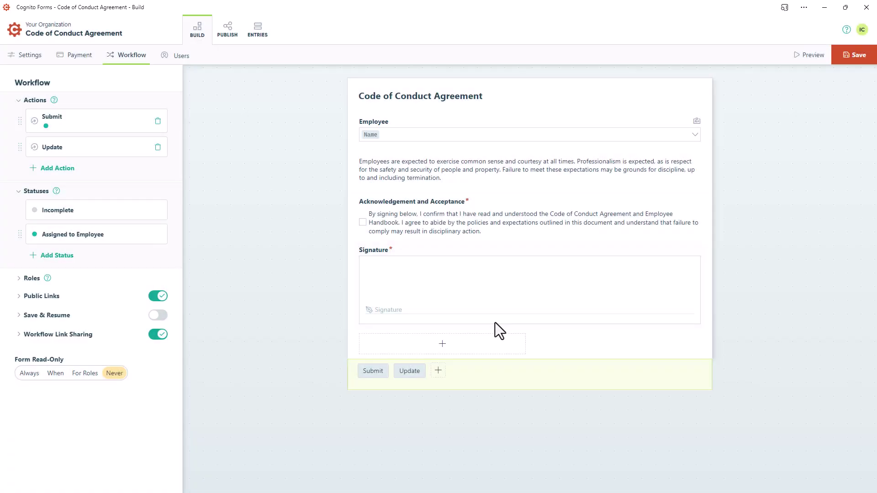
Step: Add a new workflow status named 'Signed by Employee'
left_click(61, 259)
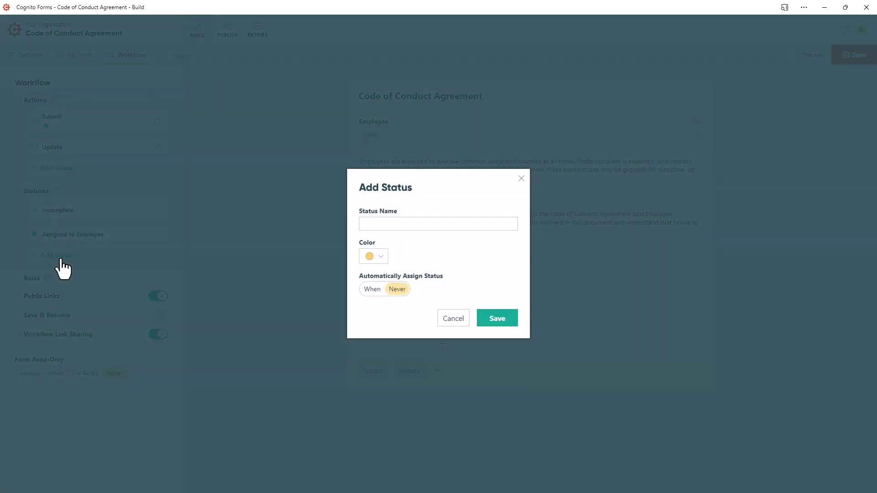
type("Signed by Employee")
left_click(502, 320)
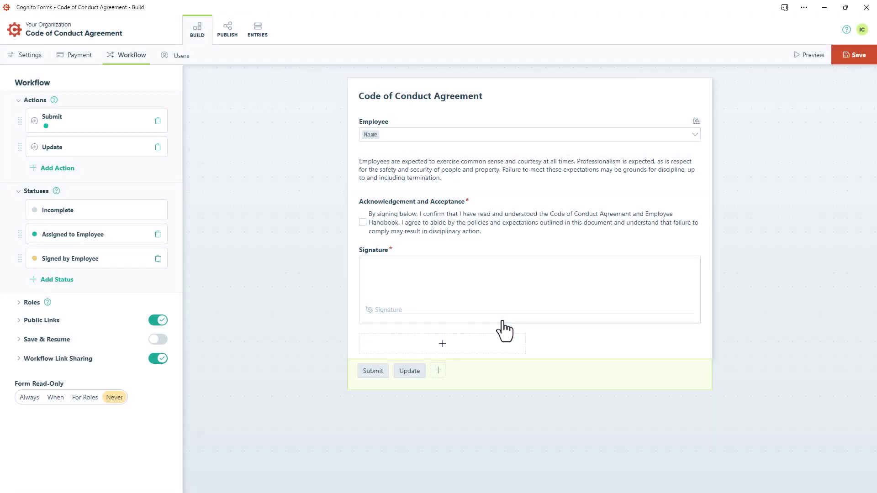
Step: Rename Submit to 'Assign to Employee', allowed only when status is not Assigned to Employee
left_click(90, 124)
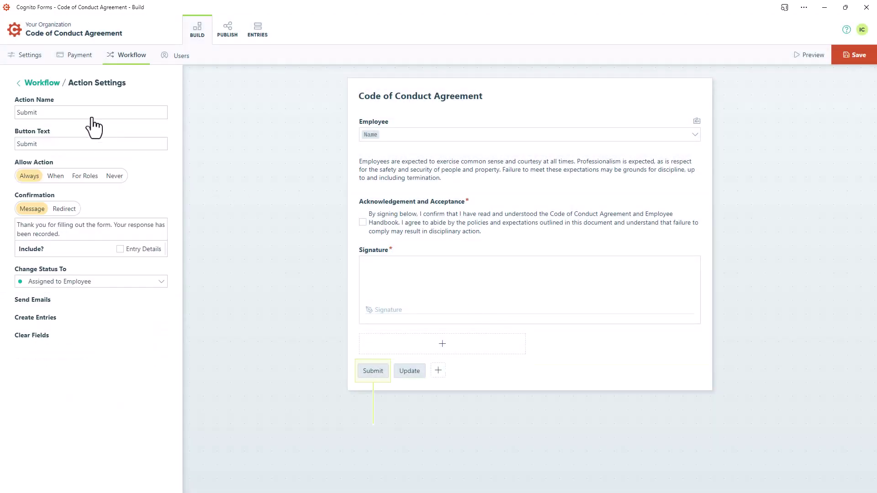
double_click(58, 111)
type("Assign to Employee")
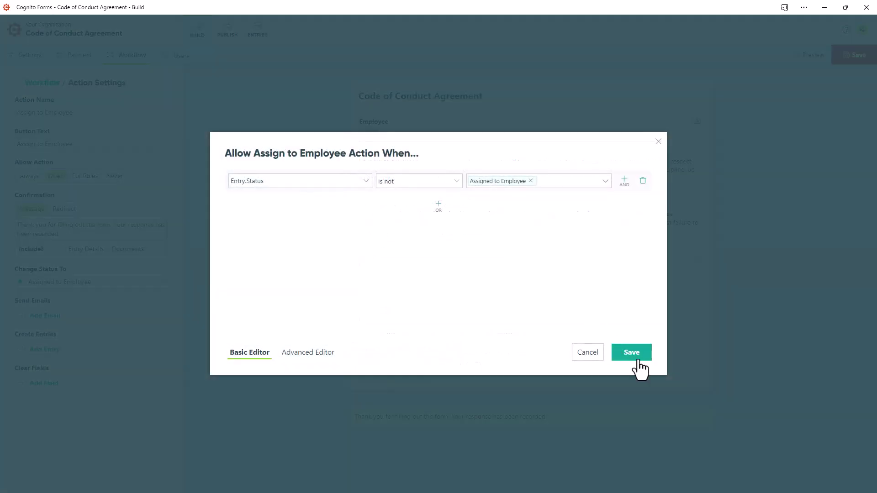
left_click(638, 364)
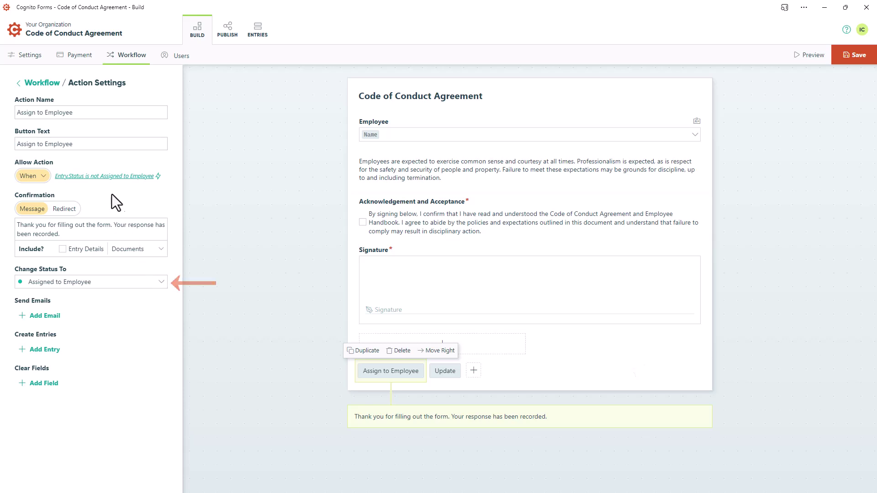
Step: Rename the Update action to 'Sign Agreement', allowed only when status is Assigned to Employee
left_click(50, 84)
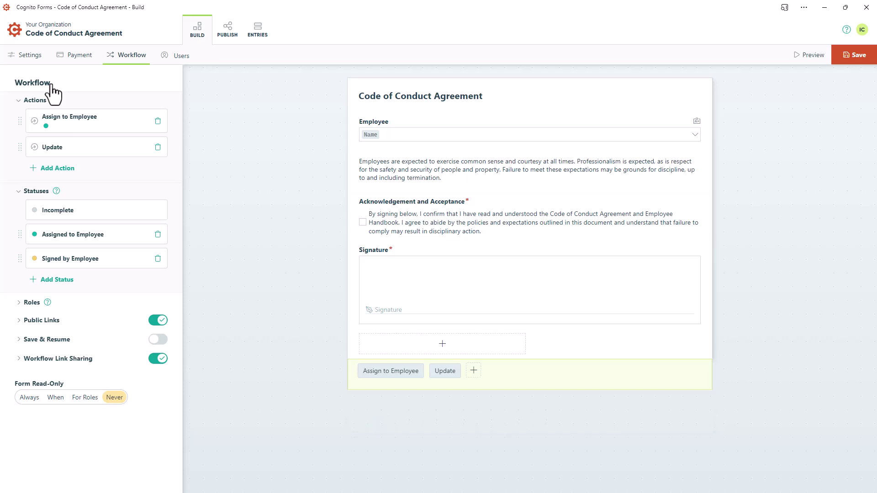
left_click(59, 147)
left_click_drag(47, 114, 10, 113)
type("Sign Agreement")
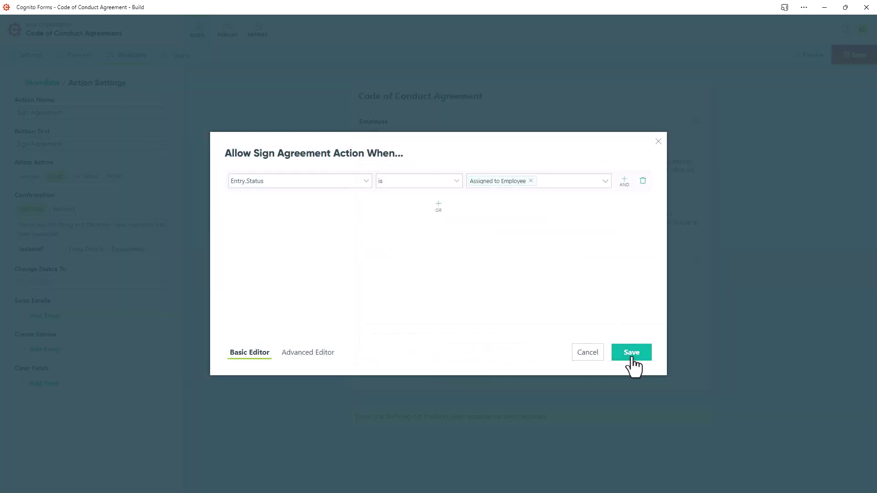
left_click(630, 356)
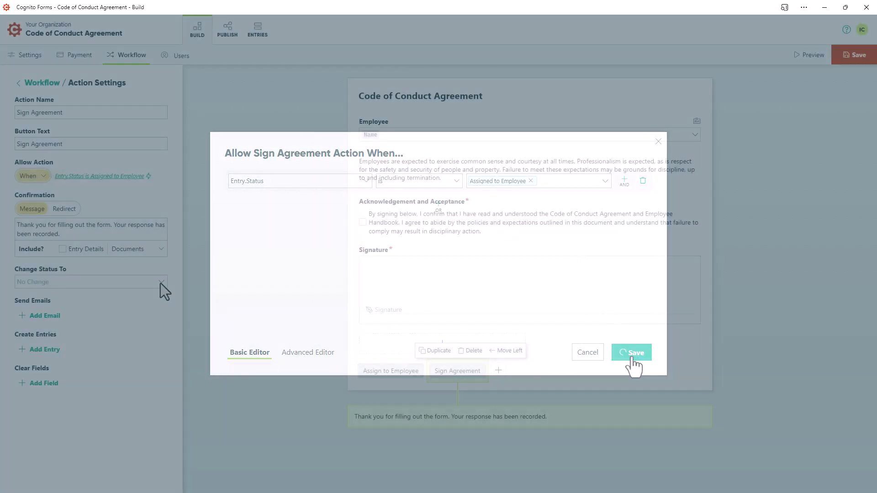
Step: Make Sign Agreement change the status to Signed by Employee, and save the form
left_click(160, 284)
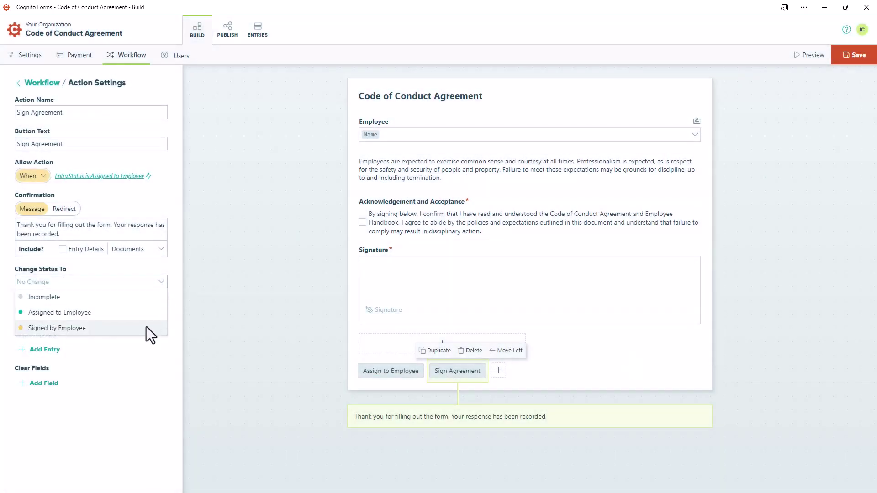
left_click(146, 327)
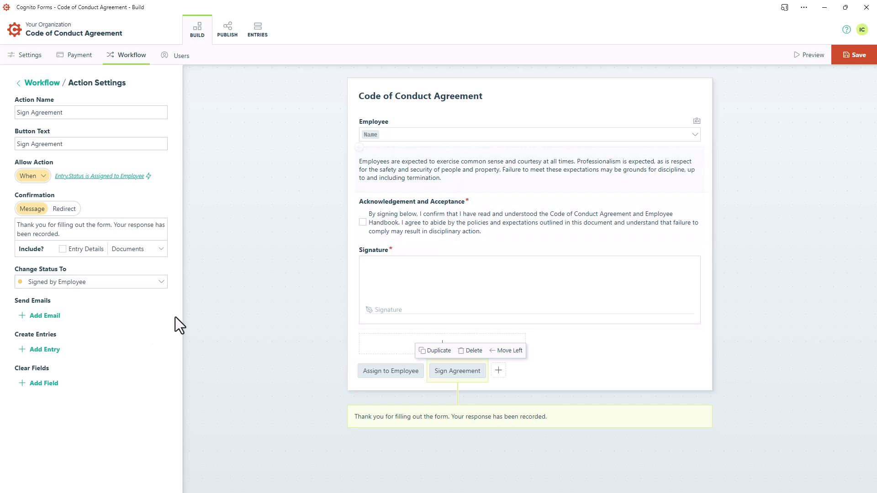
left_click(850, 64)
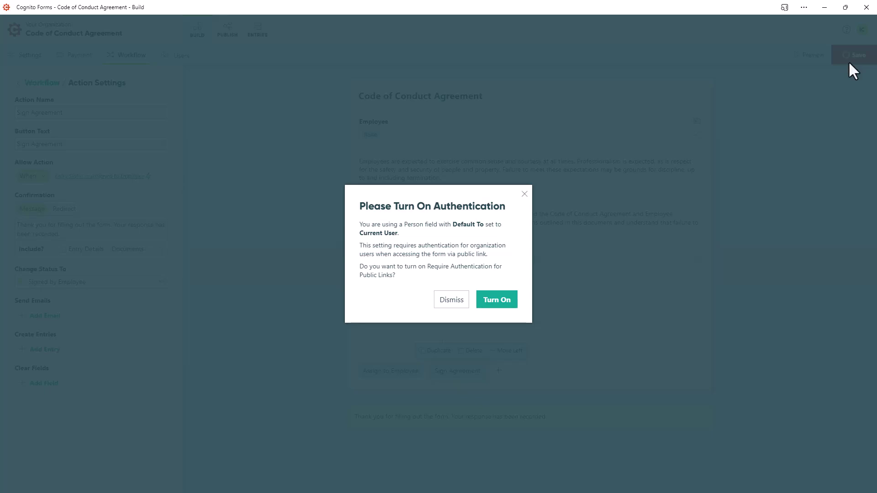
Step: Dismiss the Turn On Authentication prompt, leaving authentication off
left_click(448, 305)
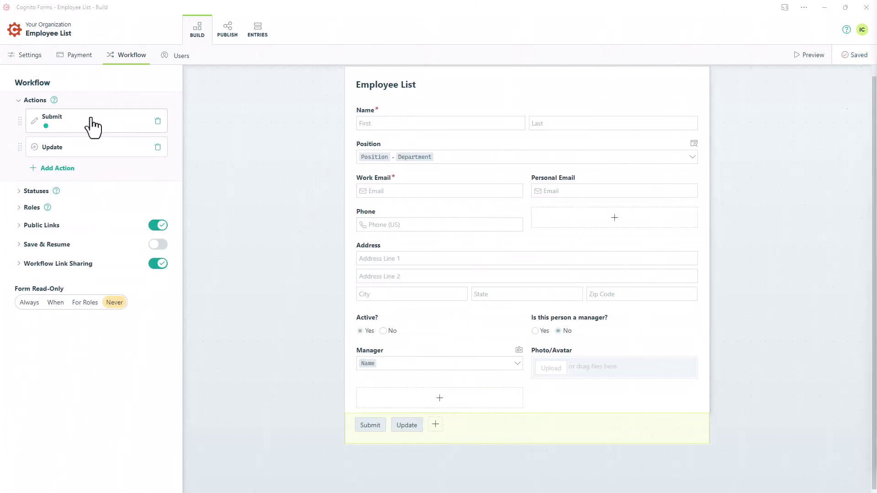
Step: Rename the Employee List's Submit action to 'Create Employee' and add an entry to create
left_click(93, 126)
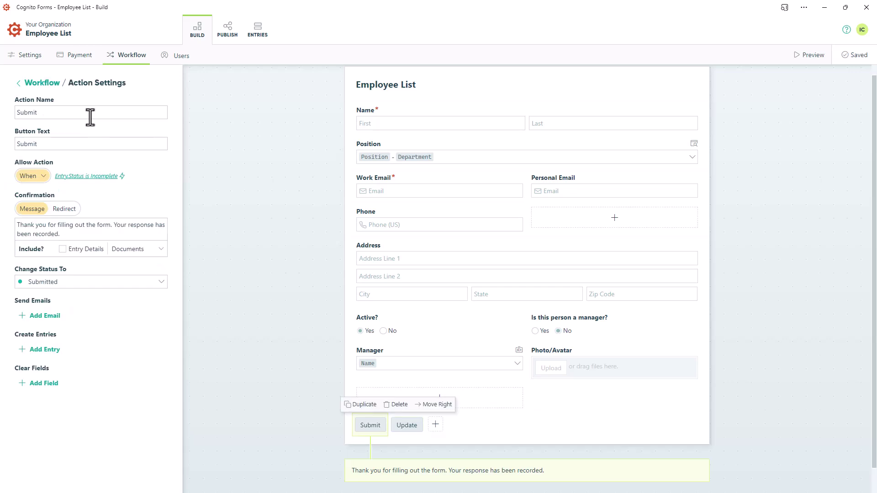
left_click_drag(52, 113, 17, 113)
type("Create Employee")
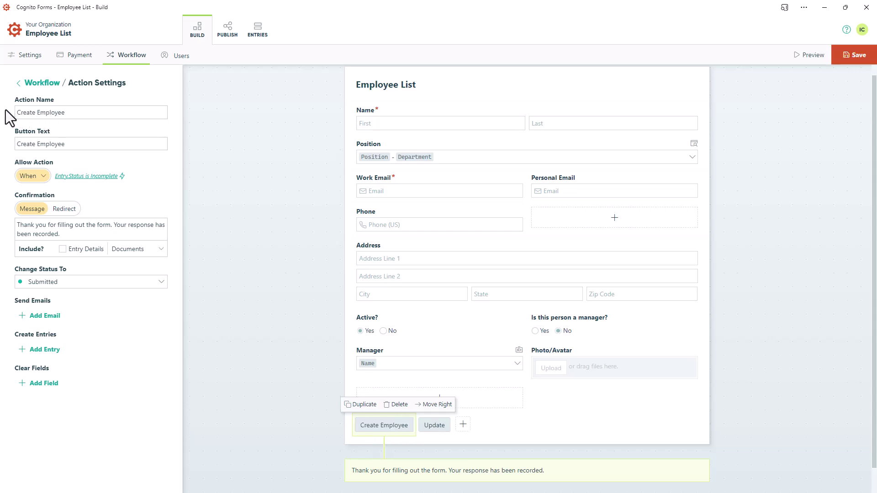
left_click(43, 350)
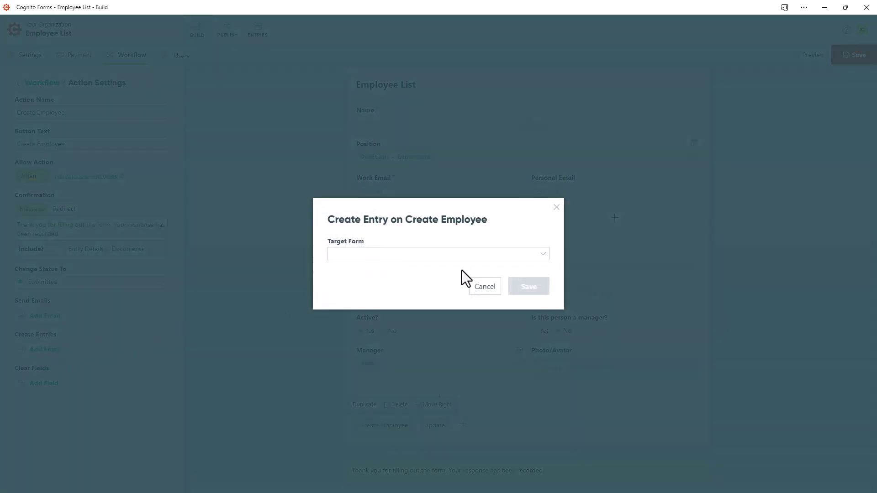
Step: Target Code of Conduct Agreement with action Assign to Employee, prefilling Employee with This Entry
left_click(543, 254)
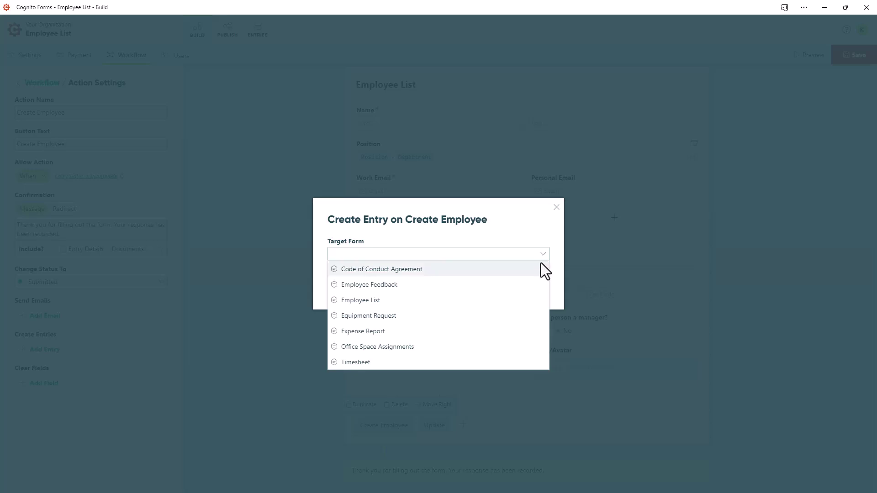
left_click(540, 265)
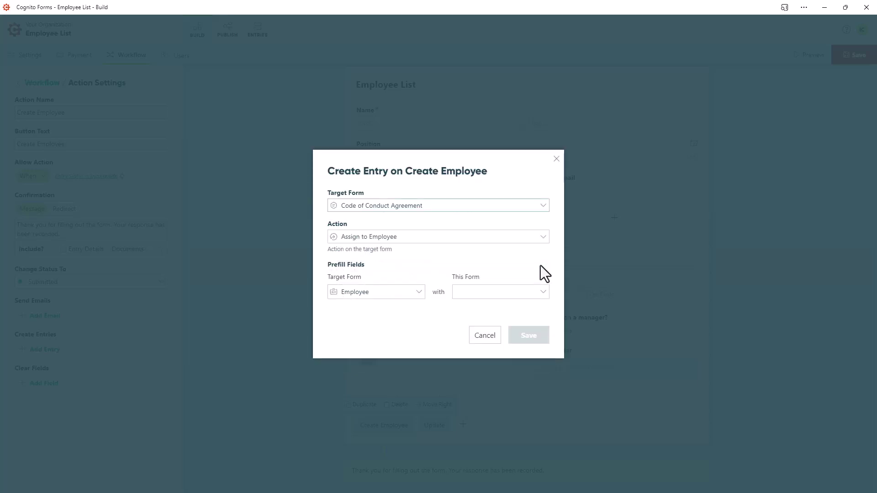
left_click(544, 237)
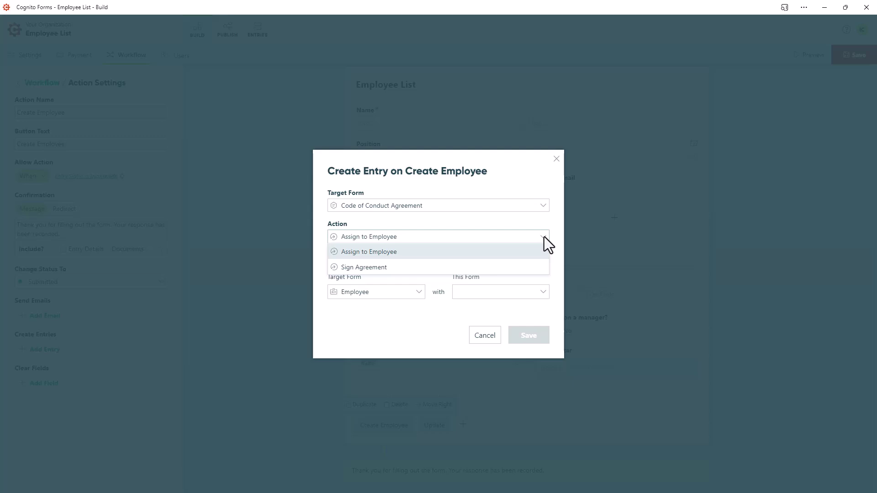
left_click(544, 237)
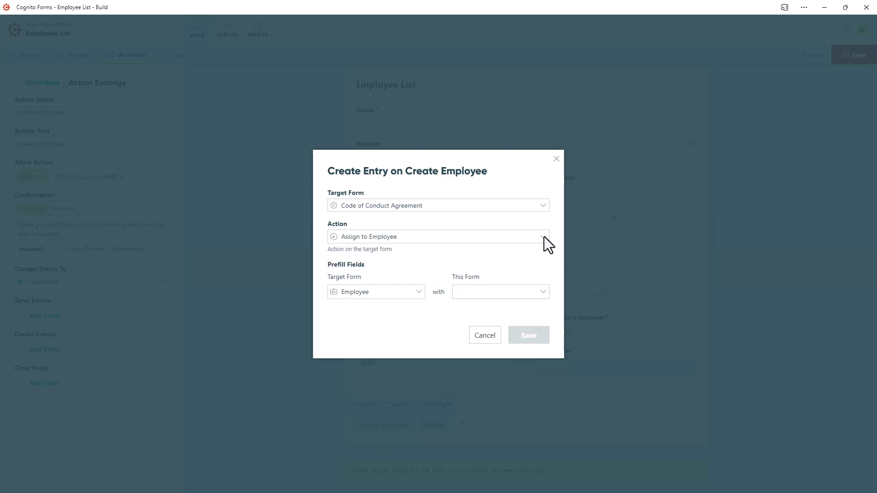
left_click(418, 290)
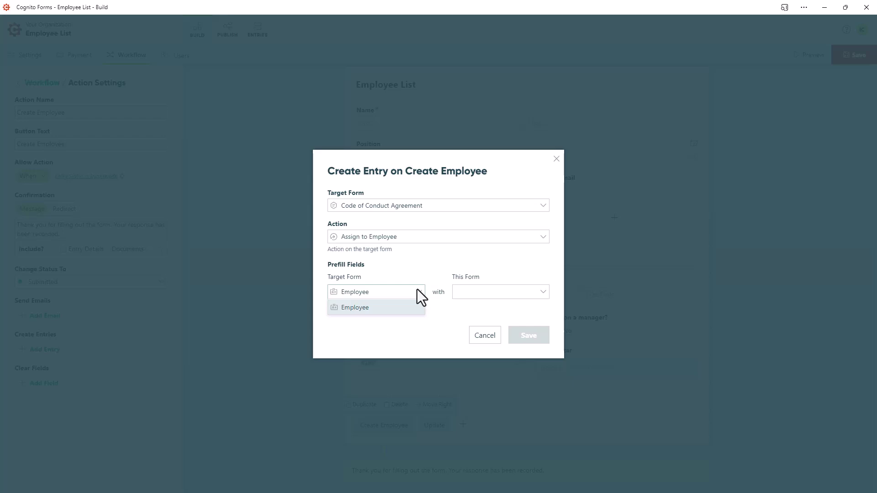
left_click(418, 290)
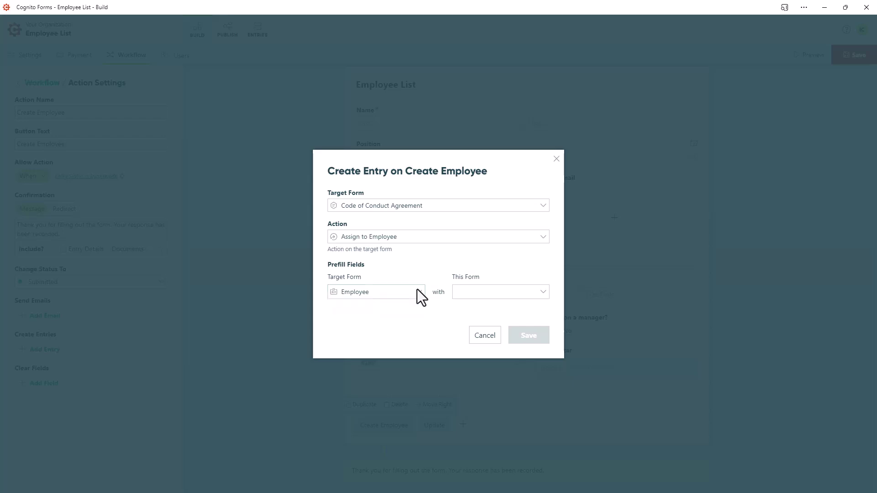
left_click(543, 291)
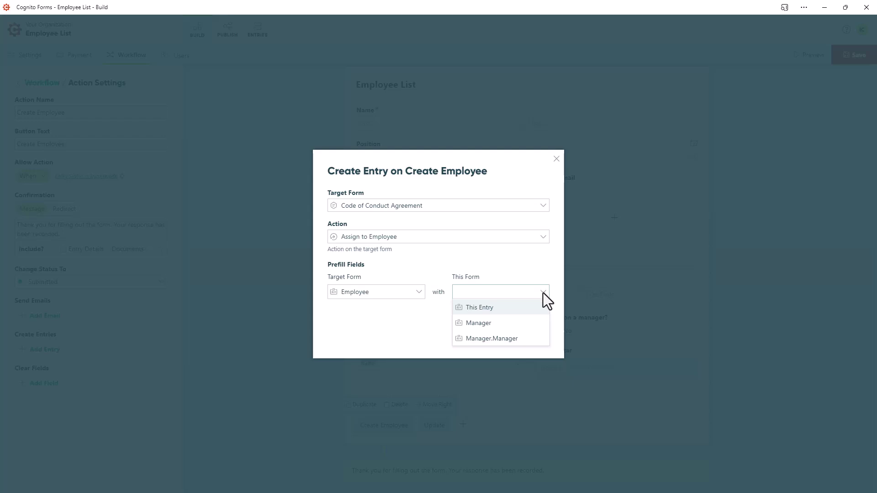
left_click(542, 307)
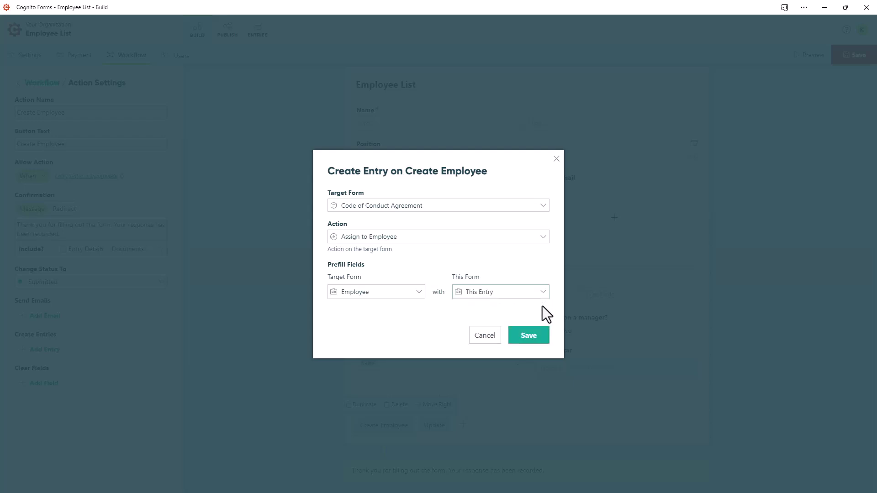
left_click(530, 336)
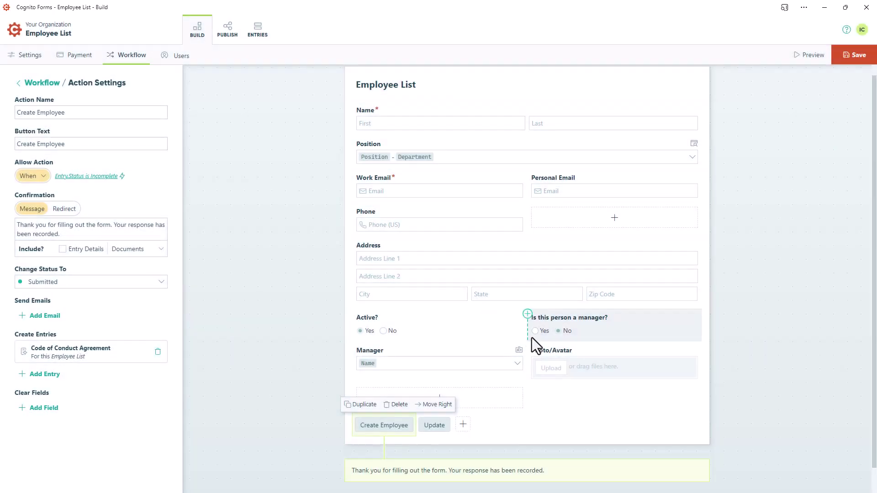
Step: Save the Employee List form
left_click(846, 60)
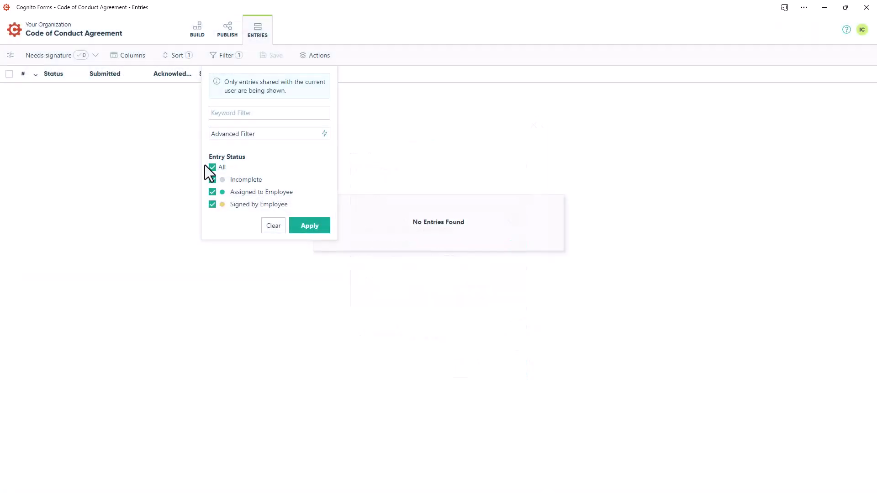
Step: Filter the Needs signature view to Assigned to Employee and Signed by Employee statuses, then save it
left_click(212, 168)
left_click(212, 192)
left_click(213, 204)
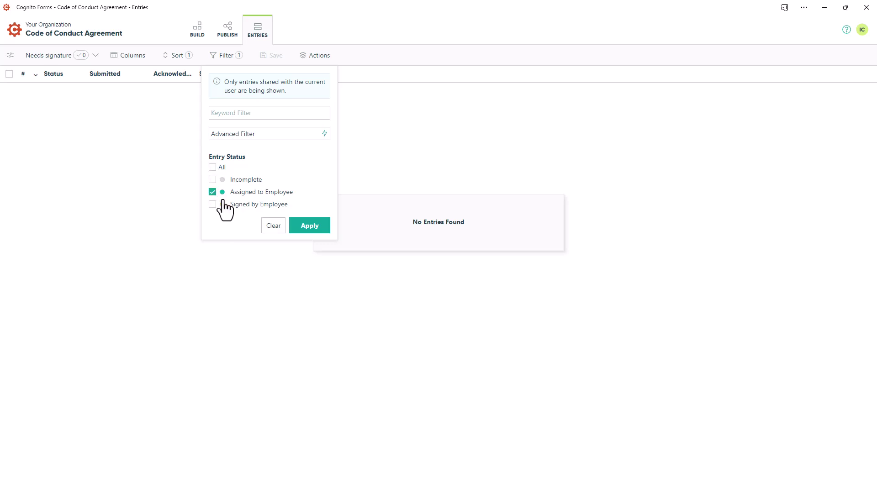
left_click(302, 231)
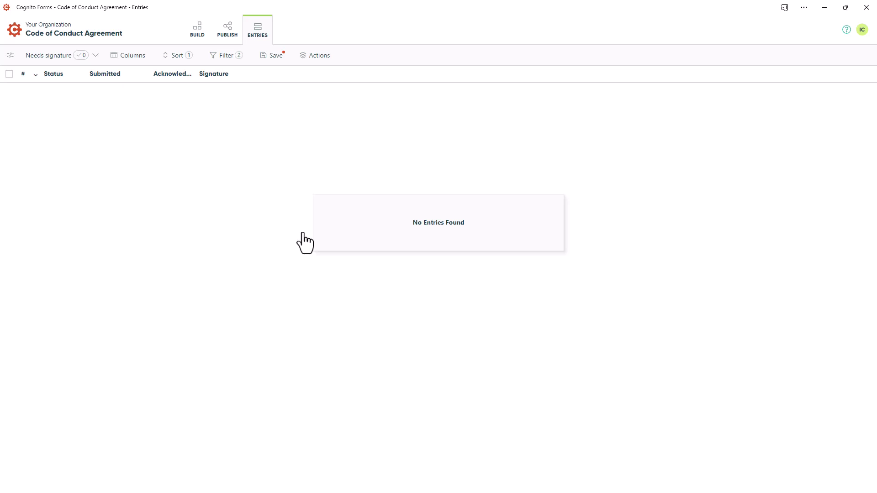
left_click(275, 59)
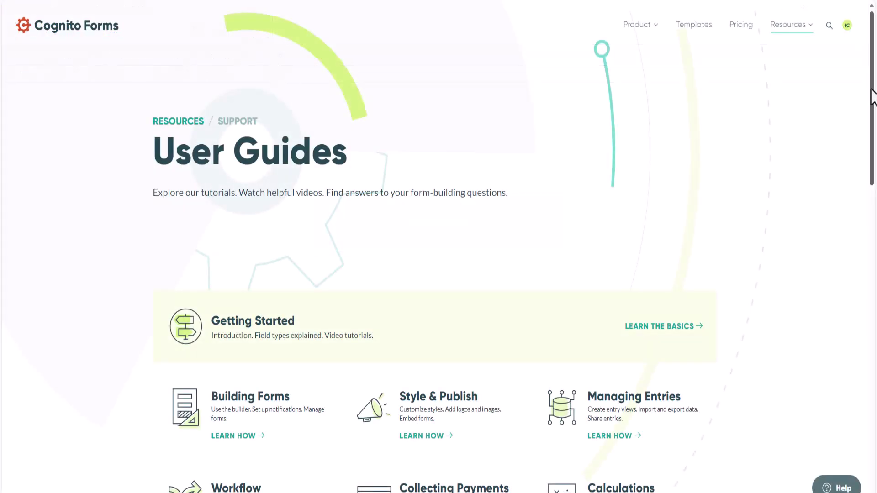
Step: Go to Contact Us at the bottom of the User Guides page to reach the support request form
left_click_drag(872, 96, 873, 357)
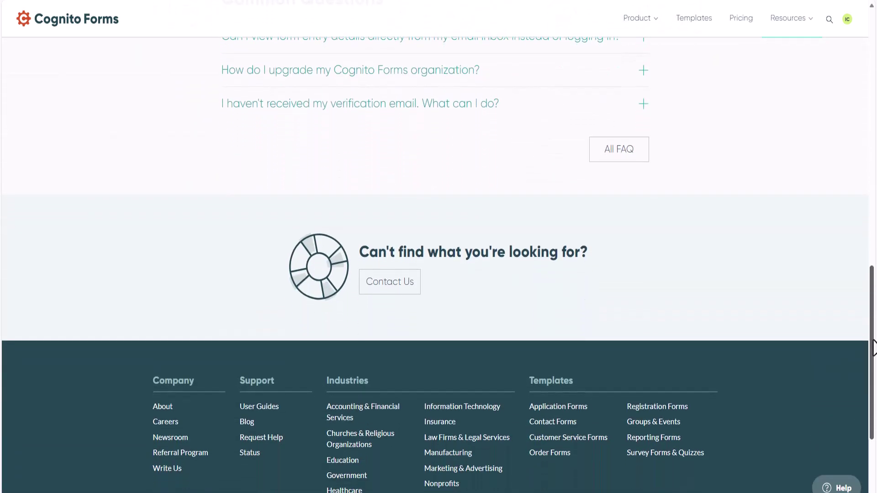
left_click(402, 287)
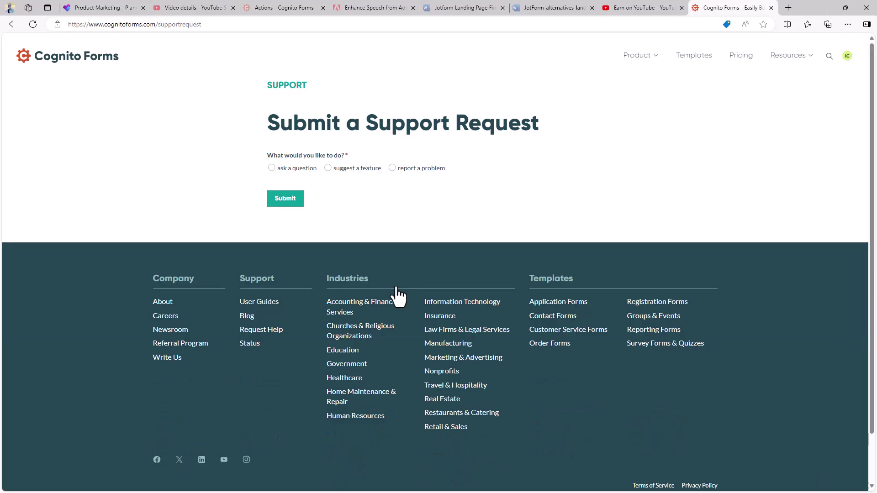